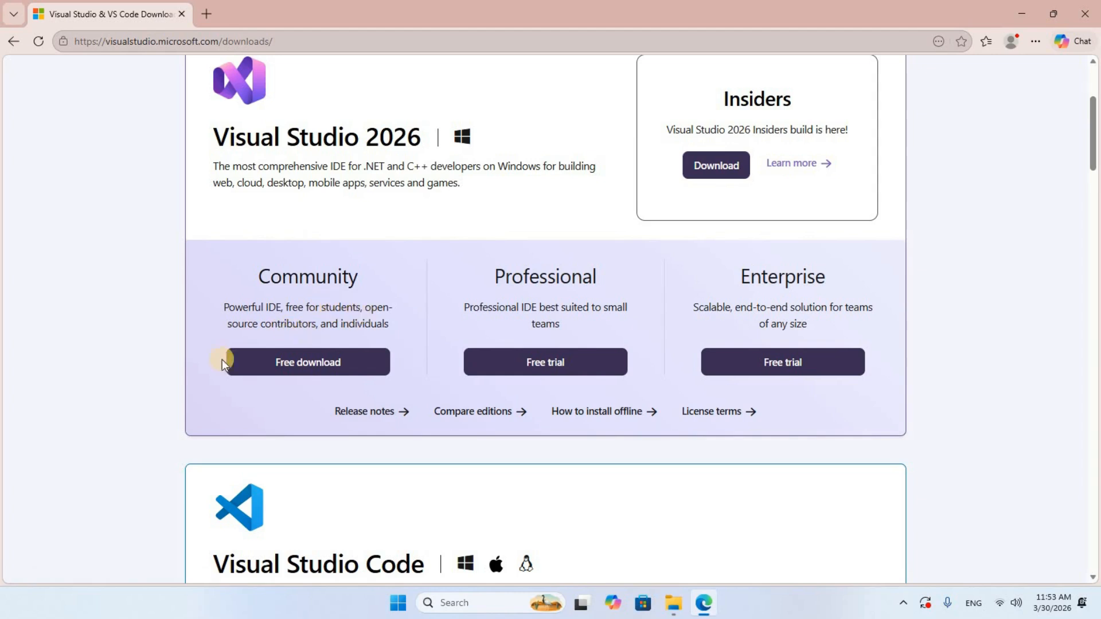
- Download the free Visual Studio 2026 Community installer and show it in the Downloads folder
click(327, 366)
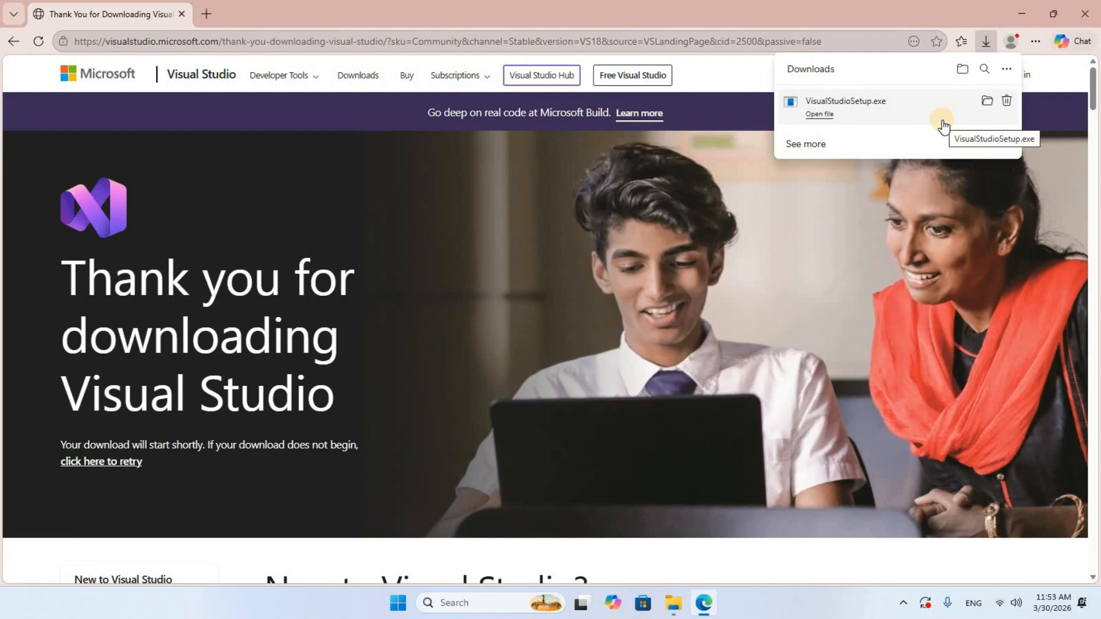
click(1018, 12)
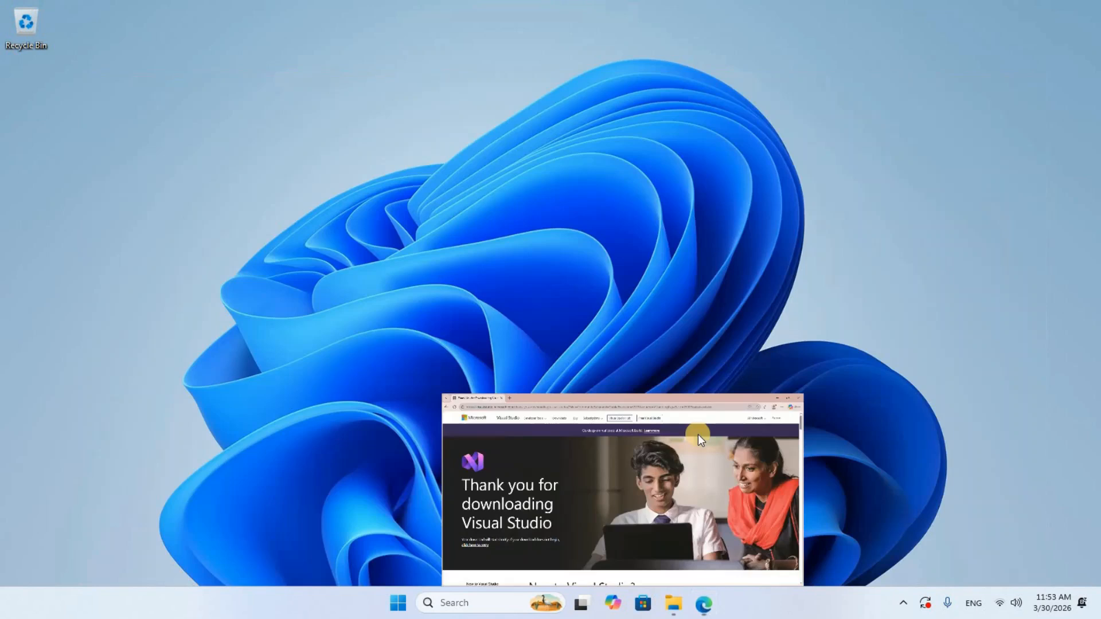
click(676, 605)
click(83, 221)
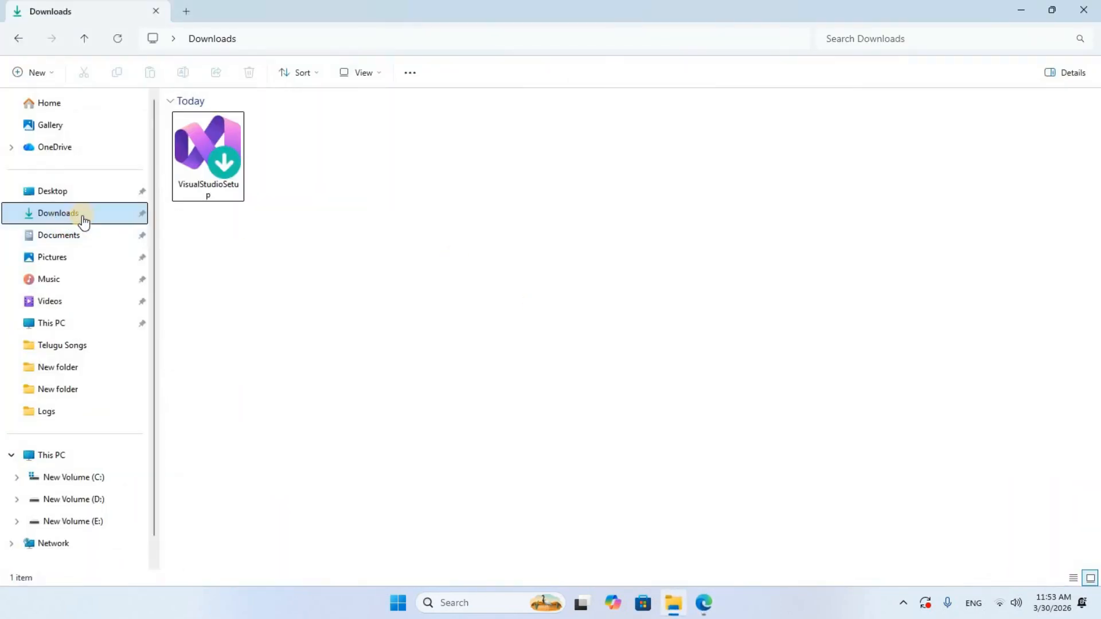
- Run VisualStudioSetup from the Downloads folder and accept the installer's license terms to continue
click(235, 169)
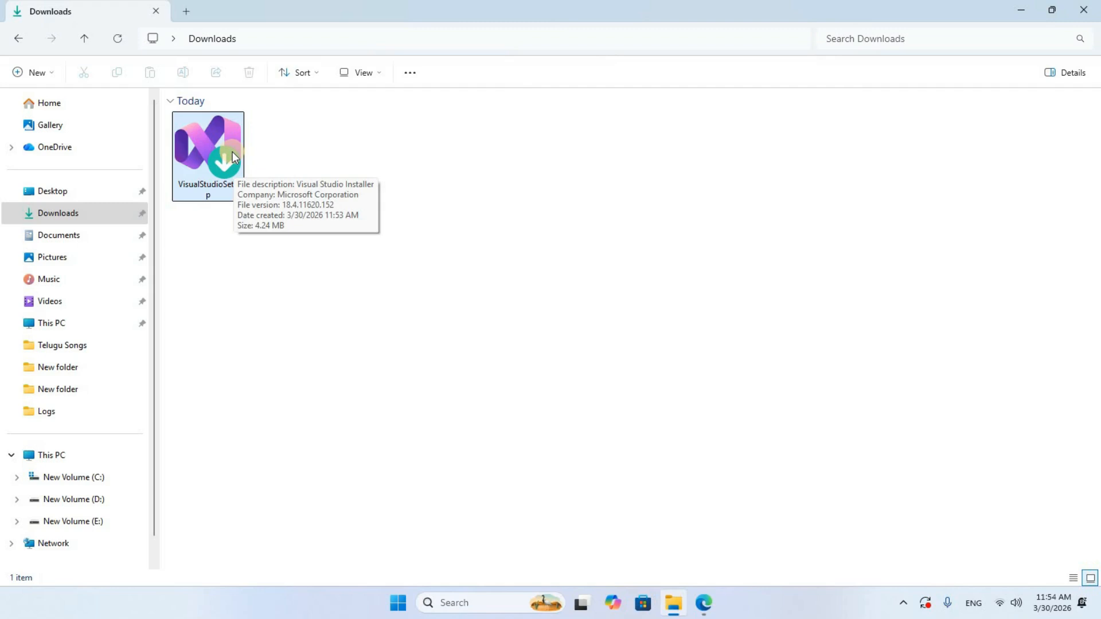
double_click(232, 157)
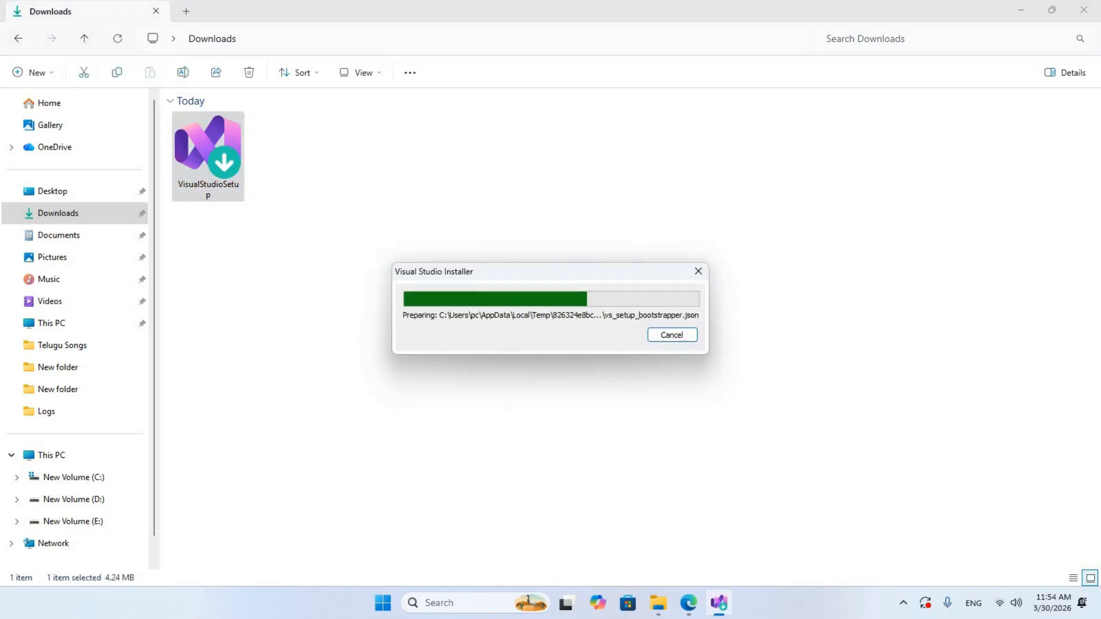
click(1018, 10)
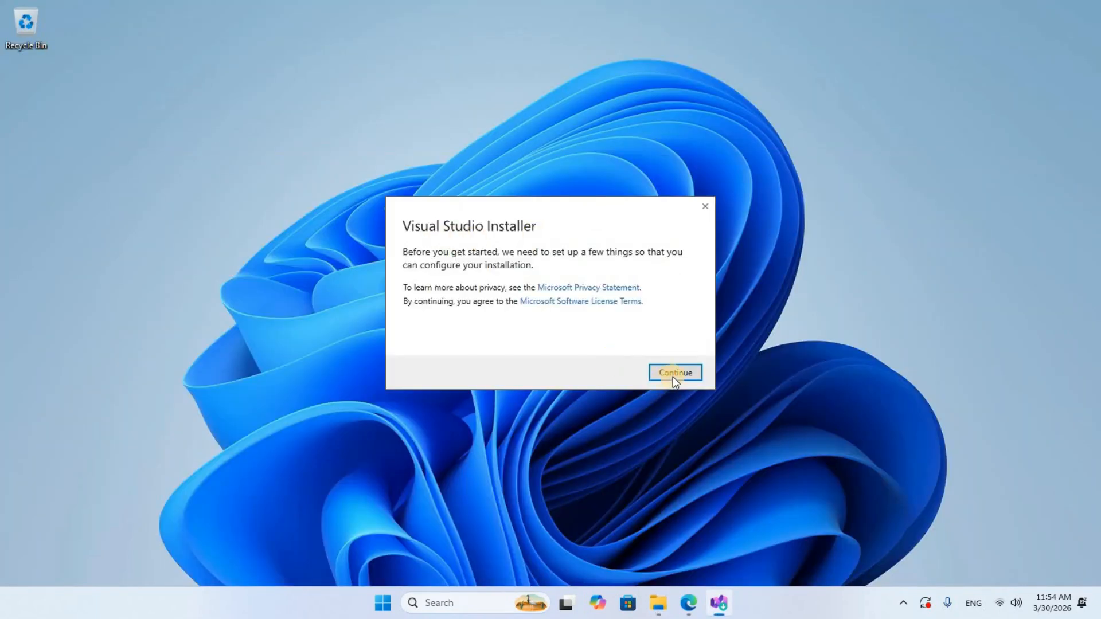
click(675, 373)
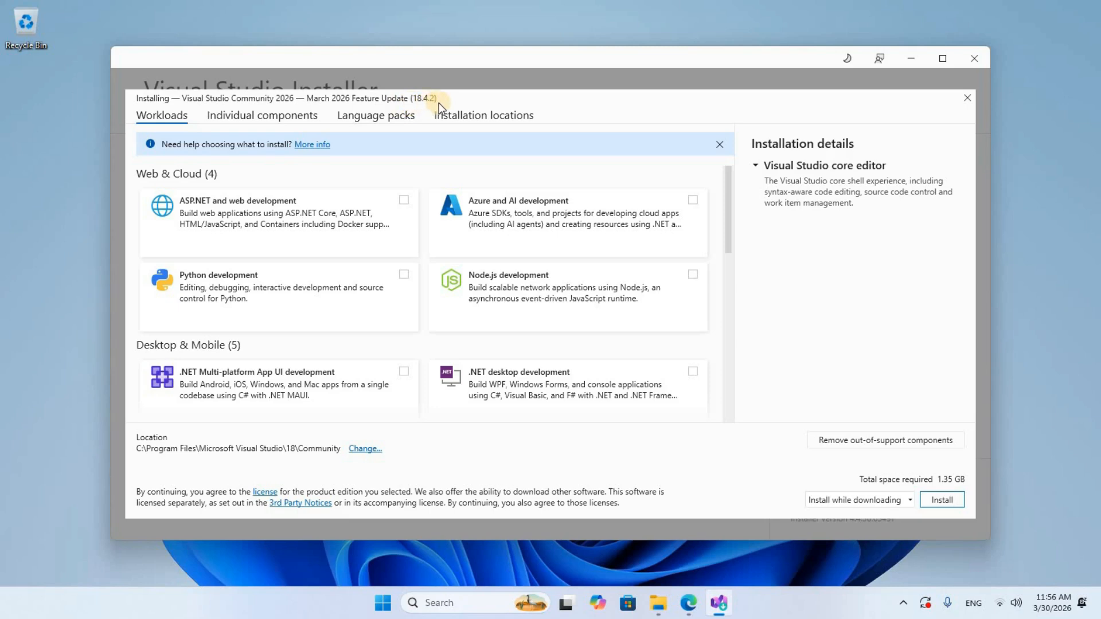
- Install Visual Studio Community 2026 with the ASP.NET and web development workload, and set it to start after installation
click(952, 58)
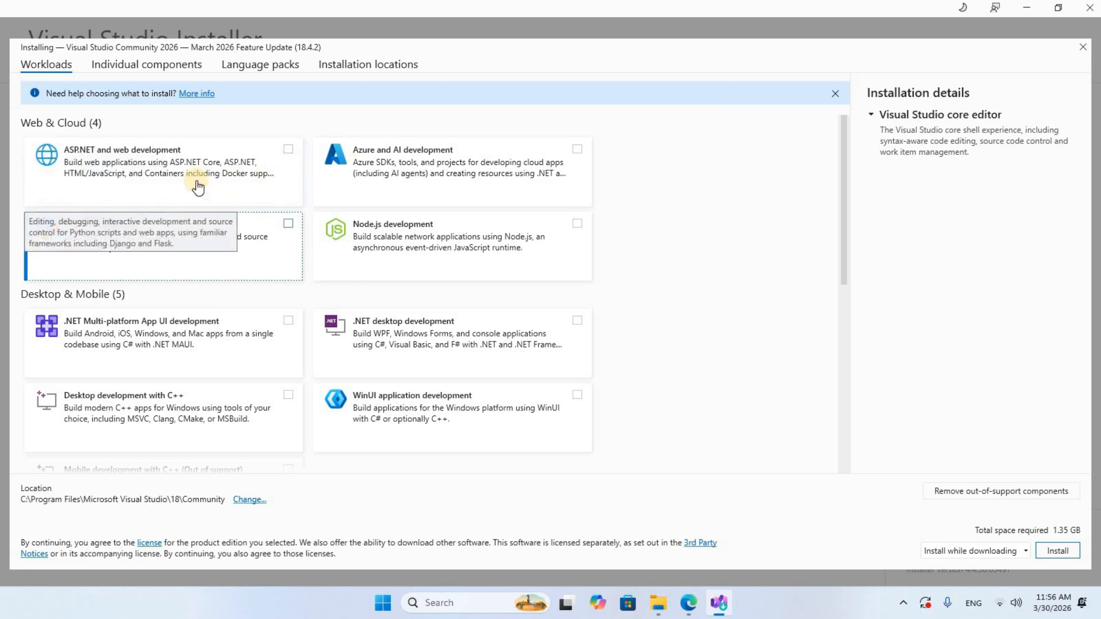
click(288, 150)
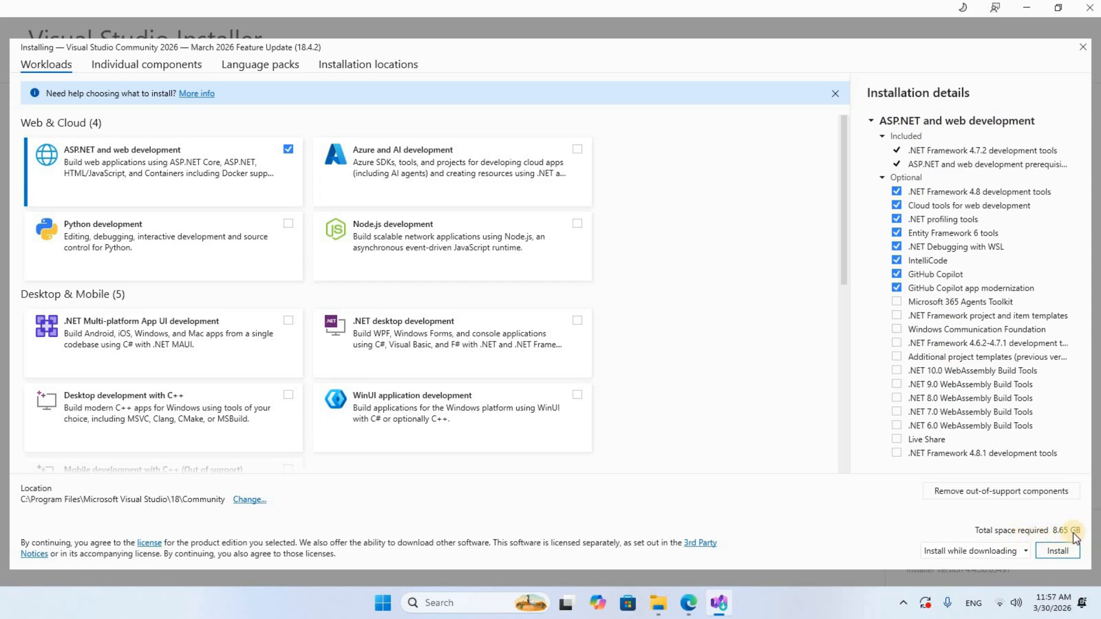
click(1060, 552)
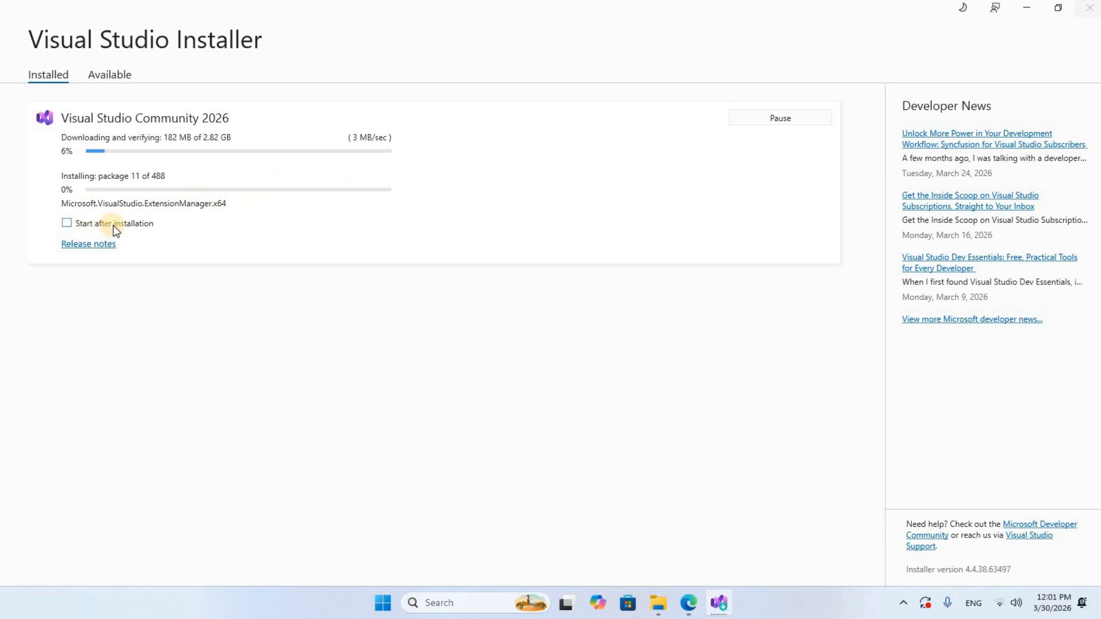
click(67, 223)
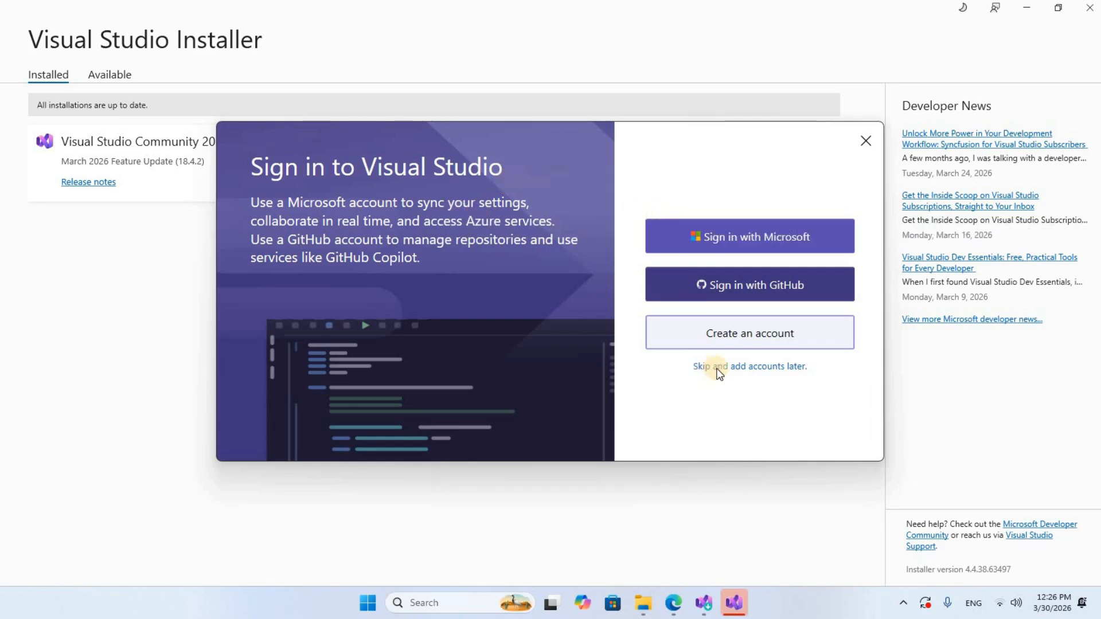
- Skip account sign-in, start Visual Studio with General development settings and the Dark theme, and close the installer
click(780, 368)
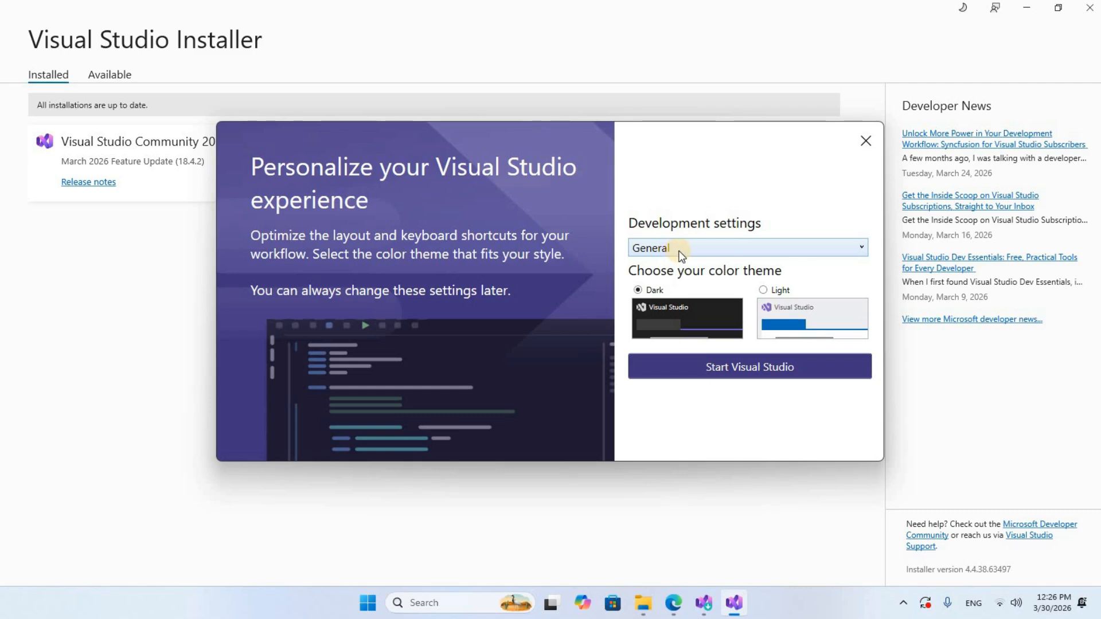
click(862, 249)
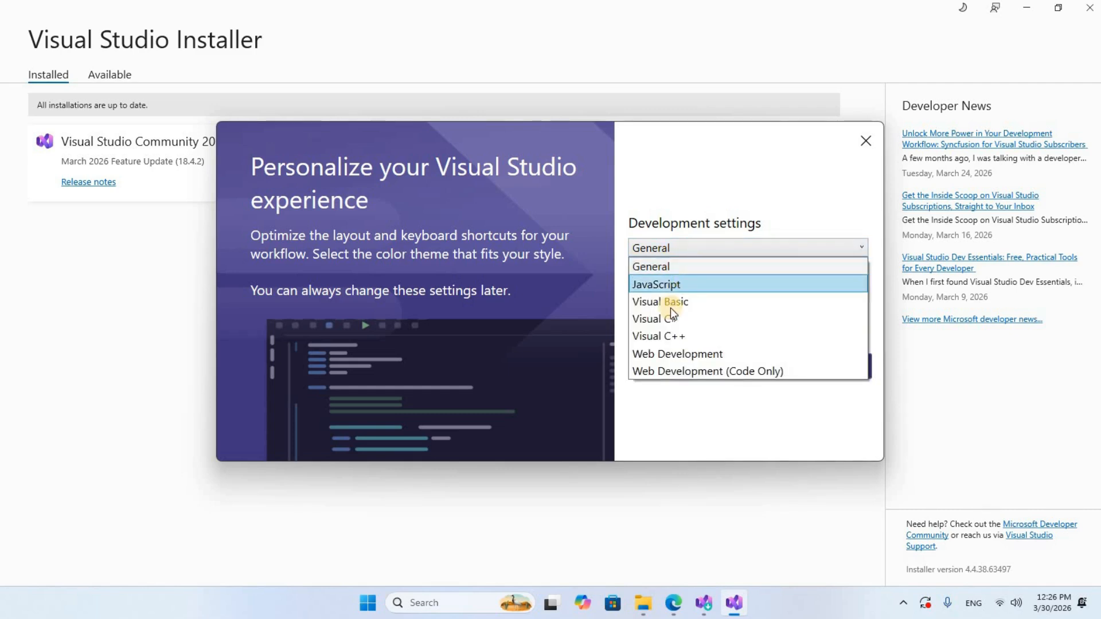
click(709, 267)
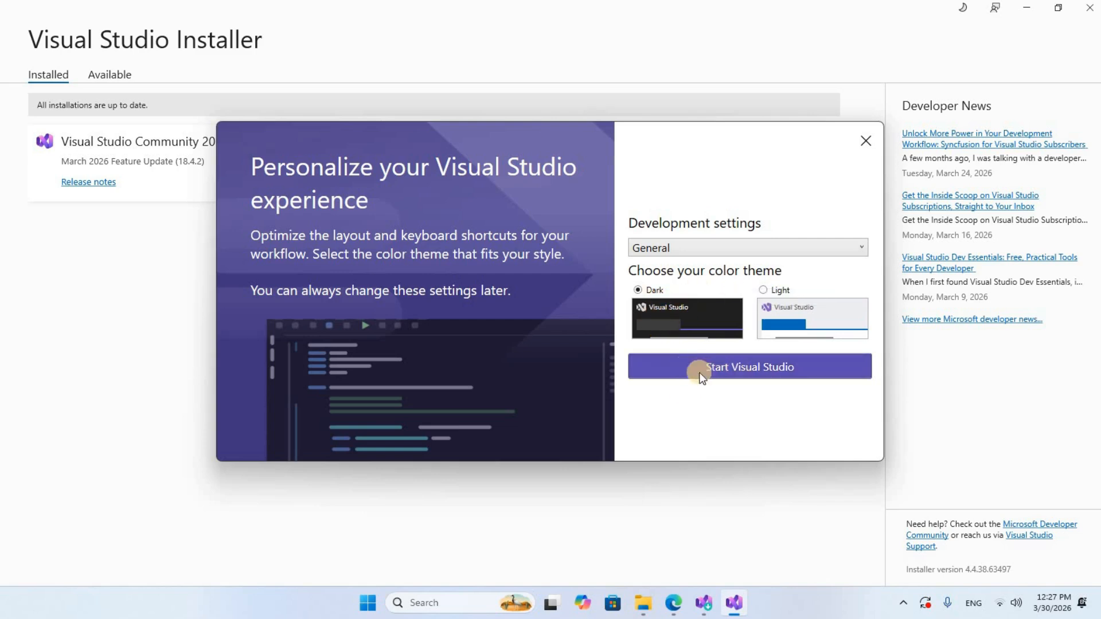
click(783, 367)
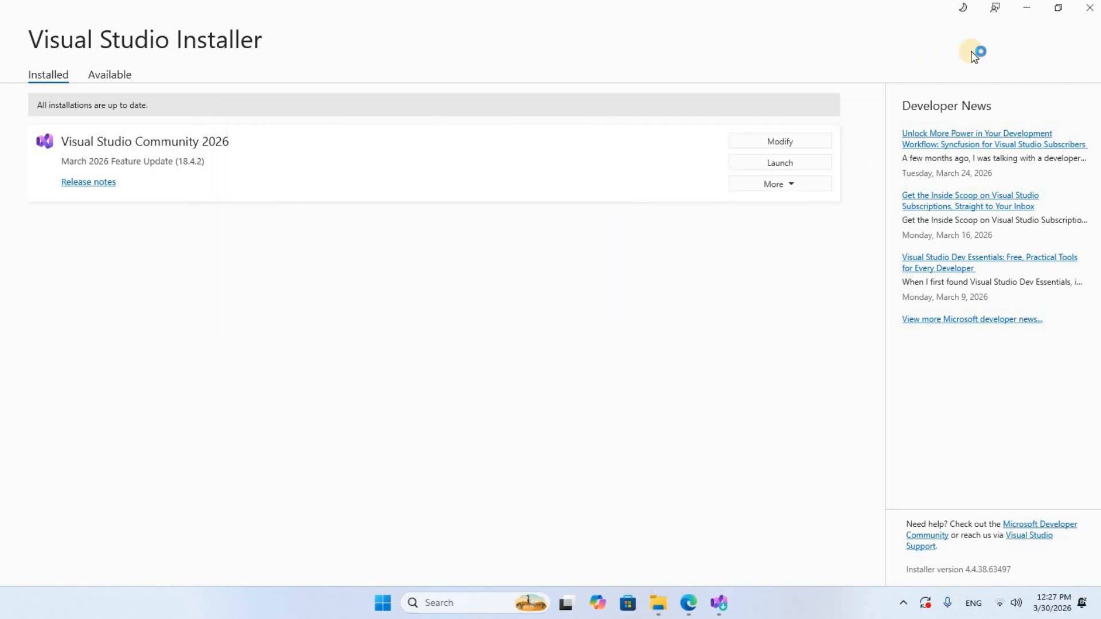
click(1089, 7)
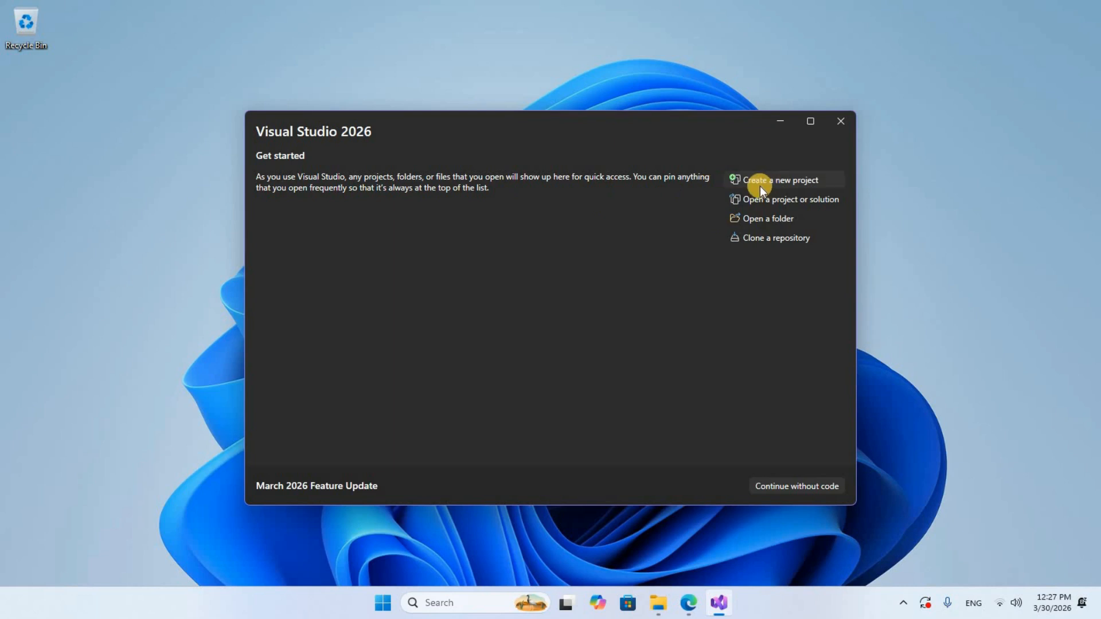
- Begin a new project and filter the templates by C#, Windows and the Web project type
click(797, 185)
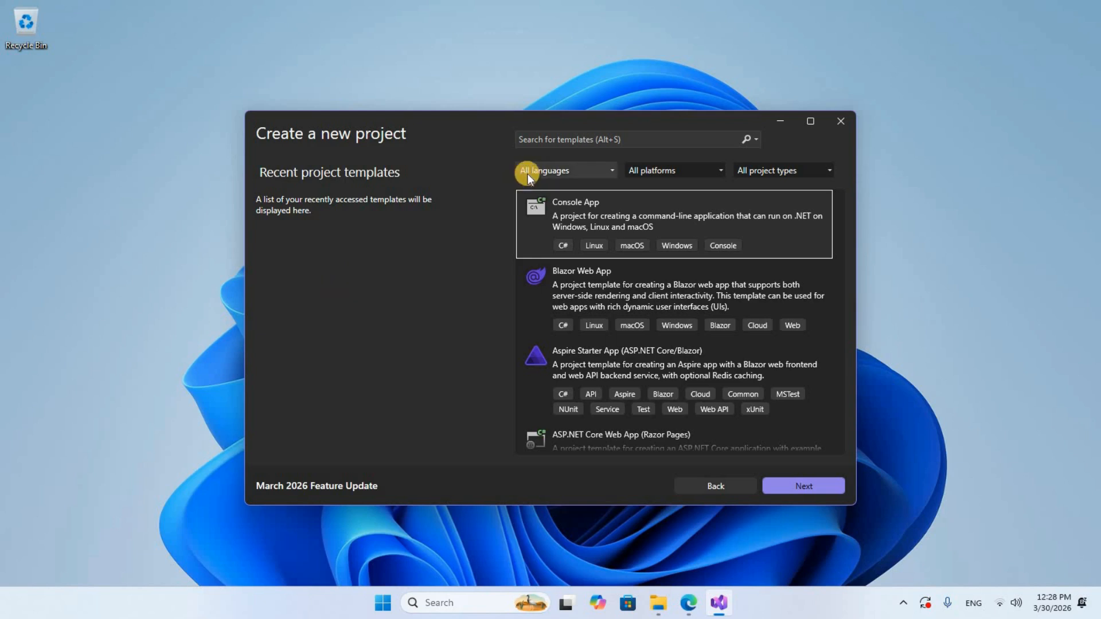
click(613, 170)
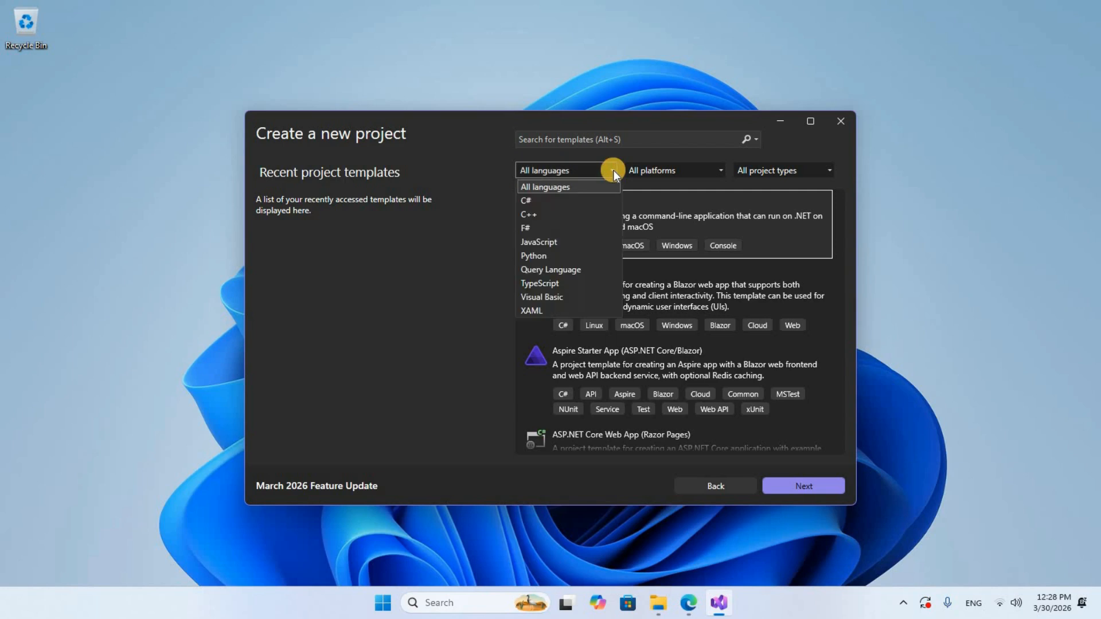
click(557, 204)
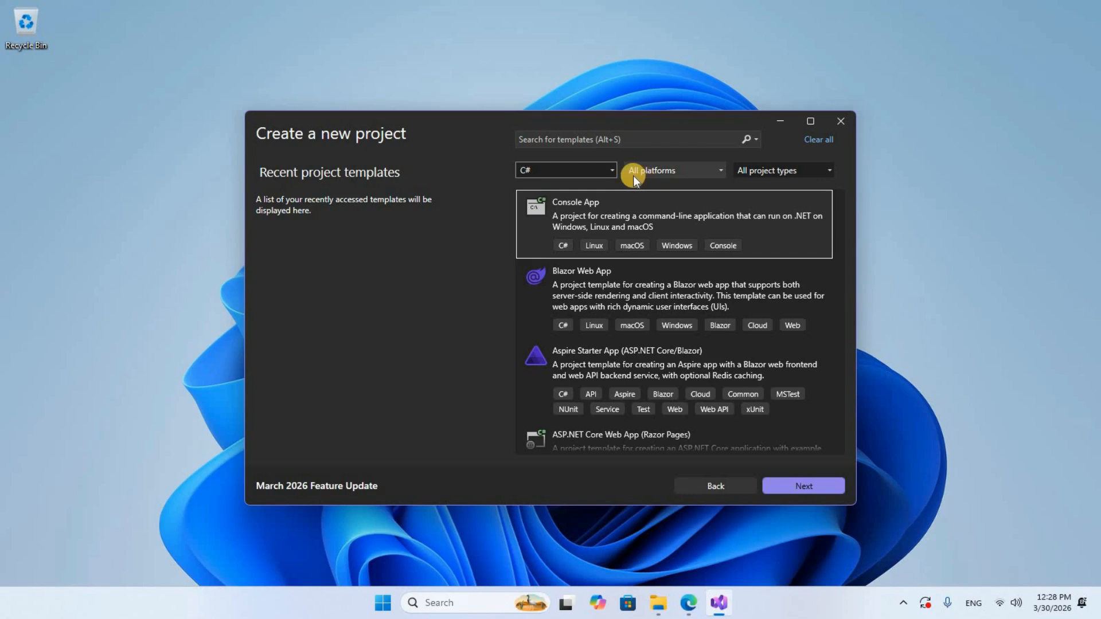
click(720, 171)
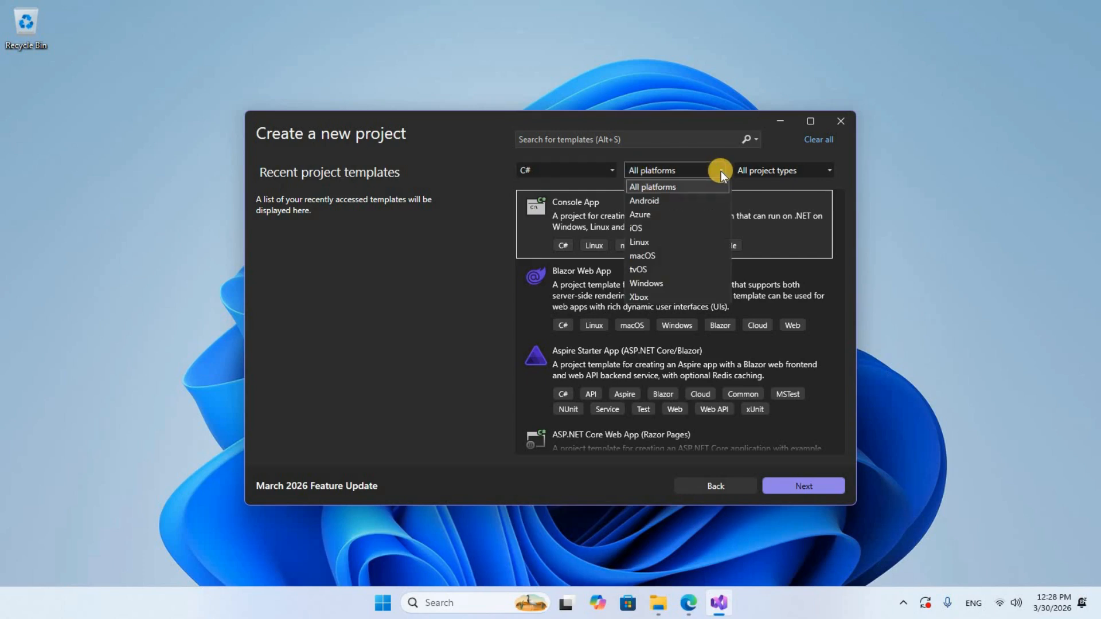
click(676, 283)
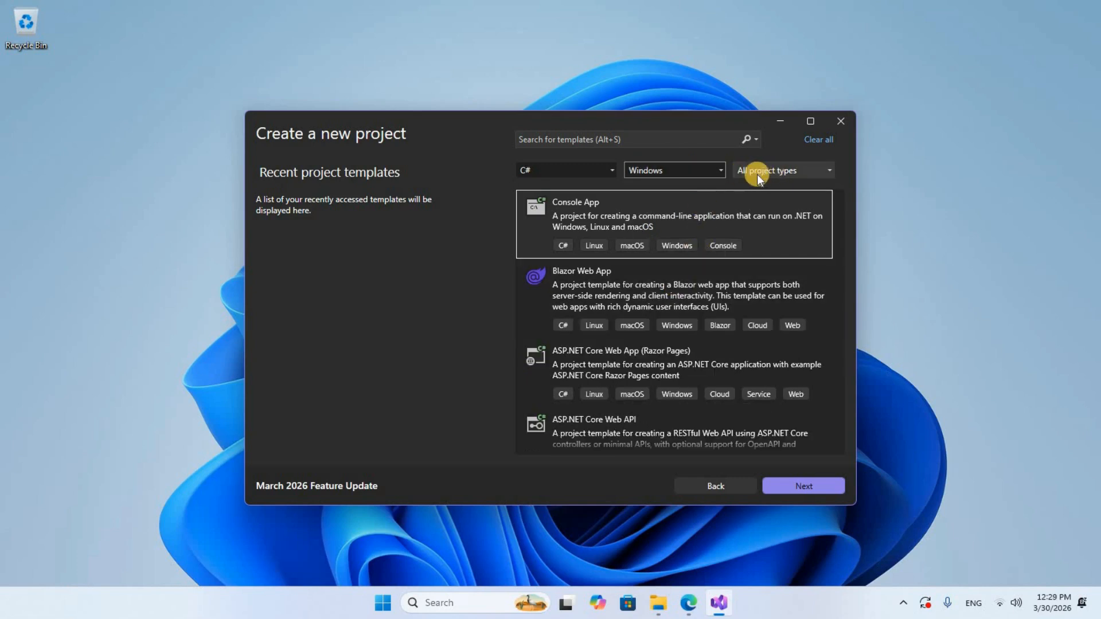
click(829, 171)
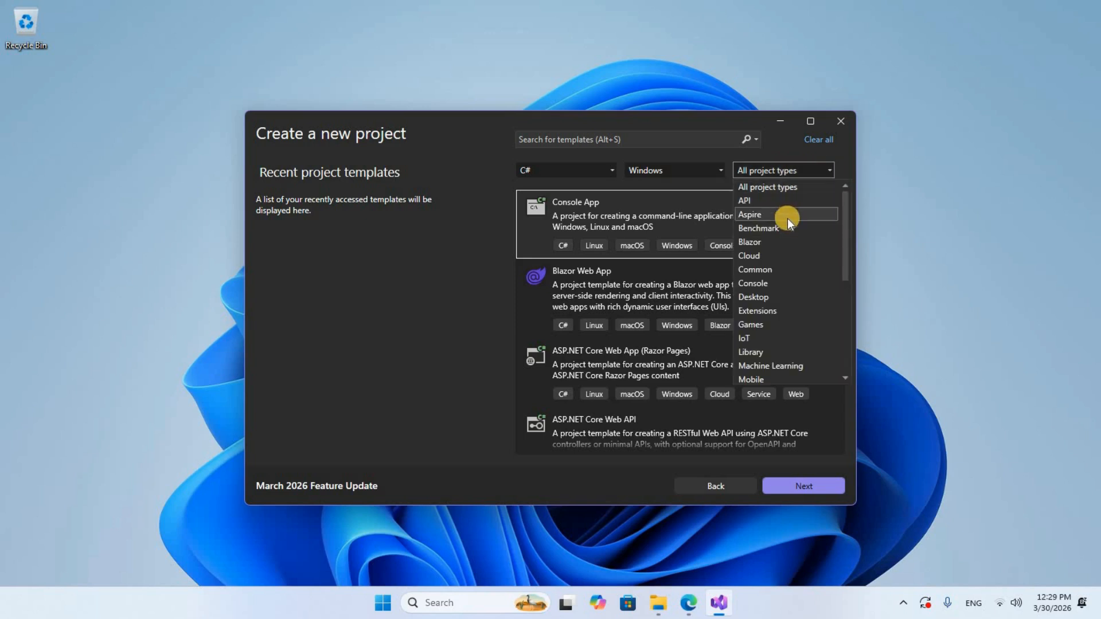
scroll(788, 220, down, 5)
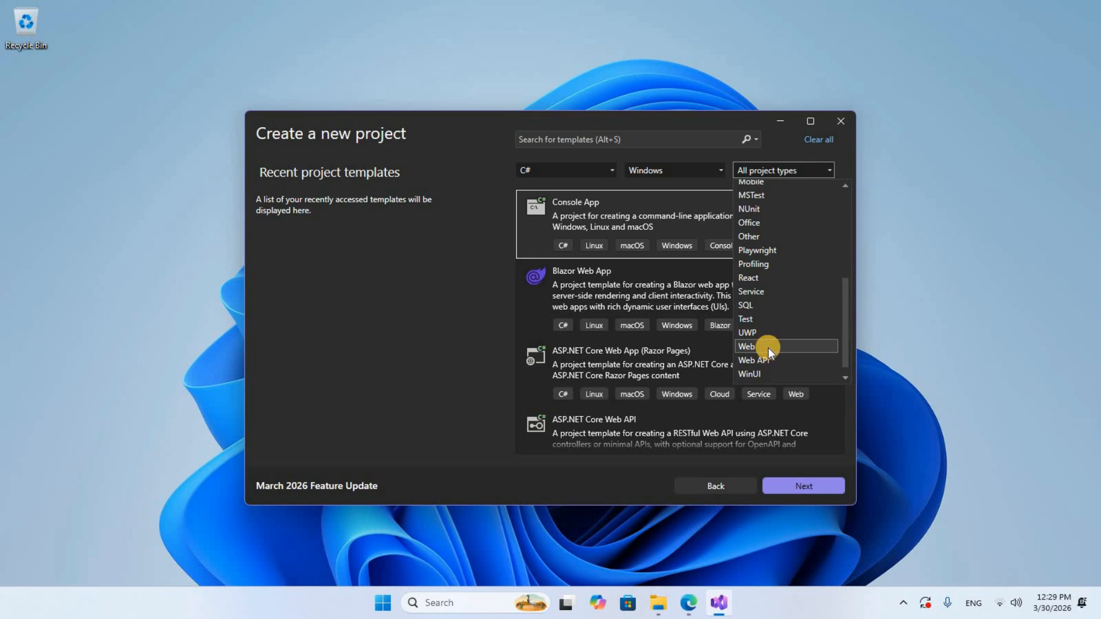
click(769, 348)
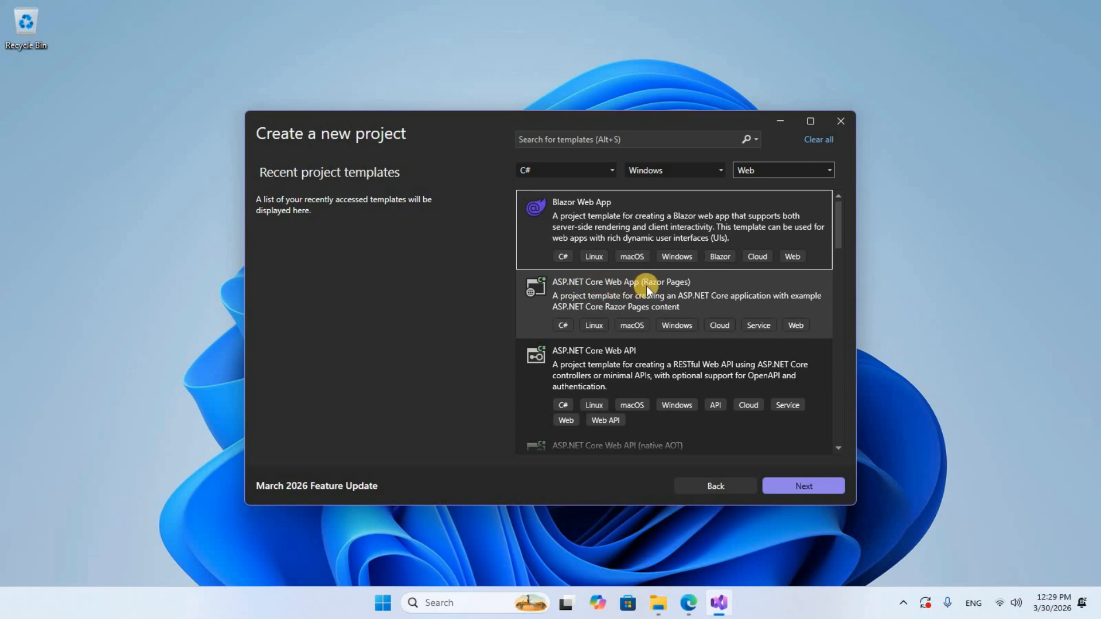
- Choose the ASP.NET Core Web App (Razor Pages) template and name the project Charytech
click(715, 291)
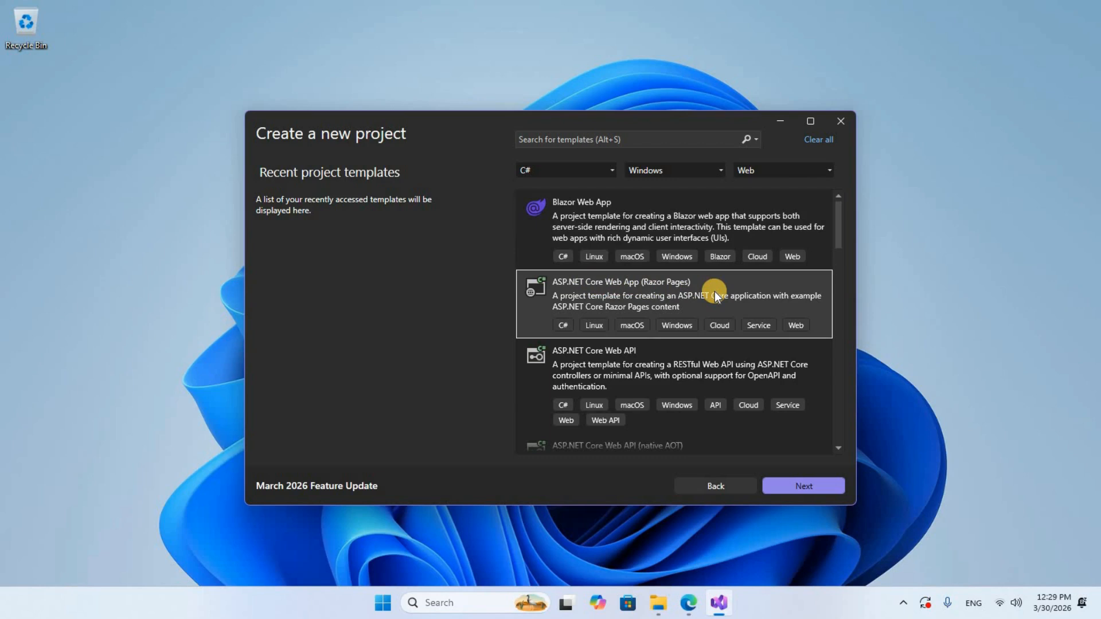
click(792, 486)
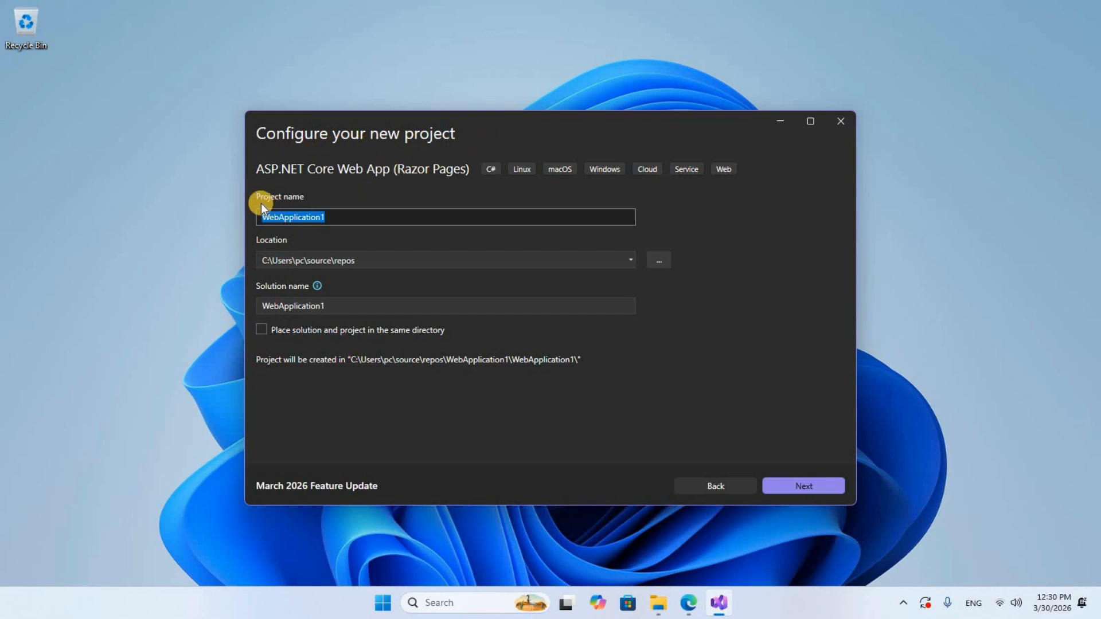
click(341, 217)
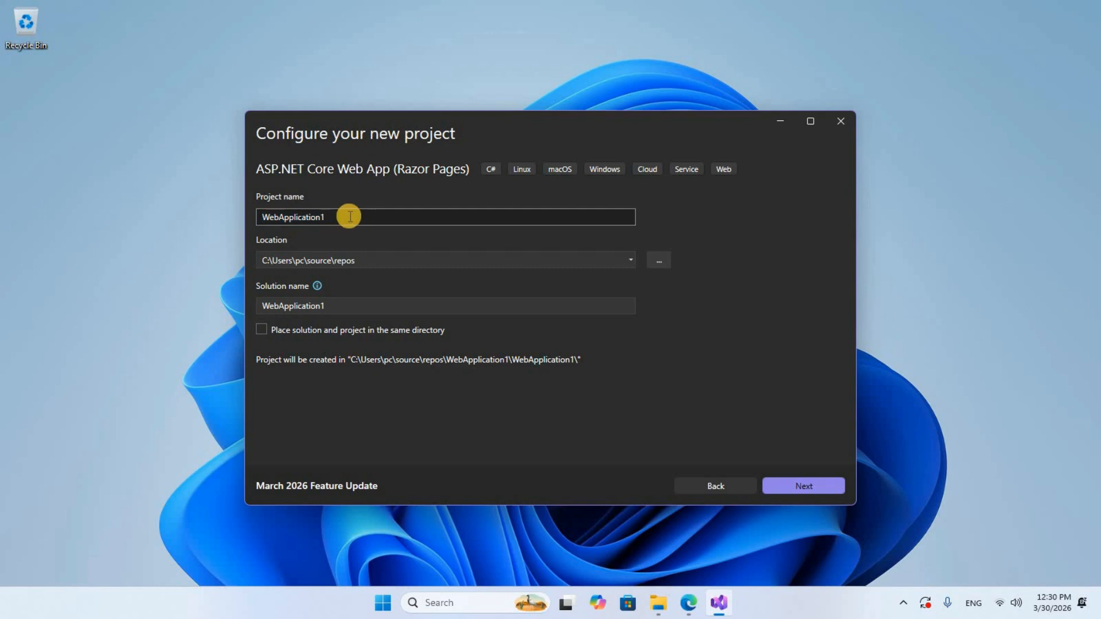
key(ctrl+a)
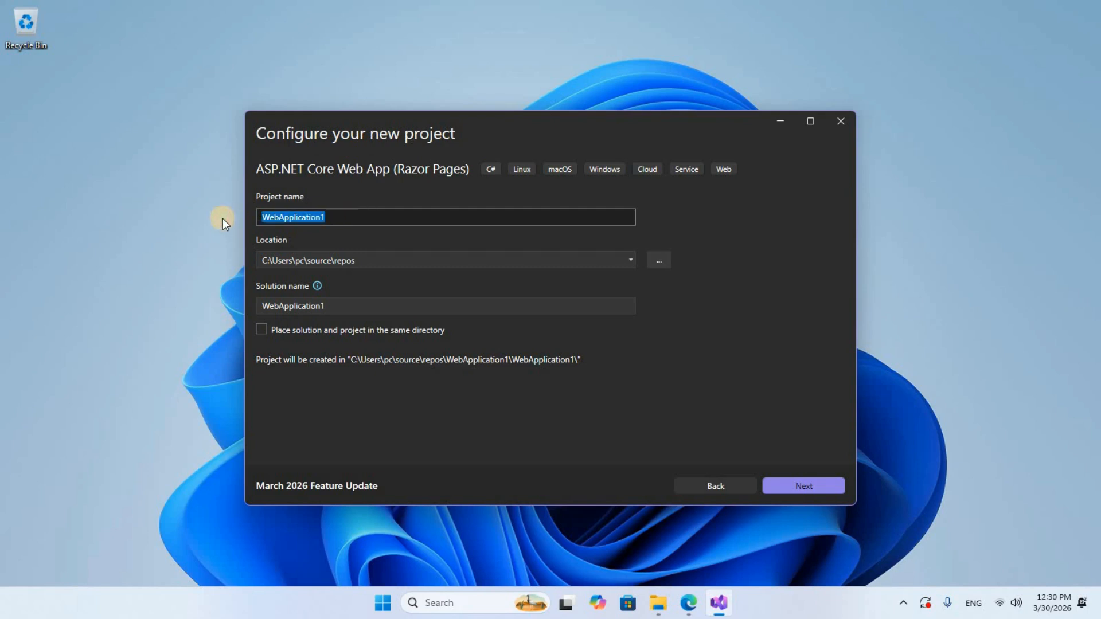
key(BackSpace)
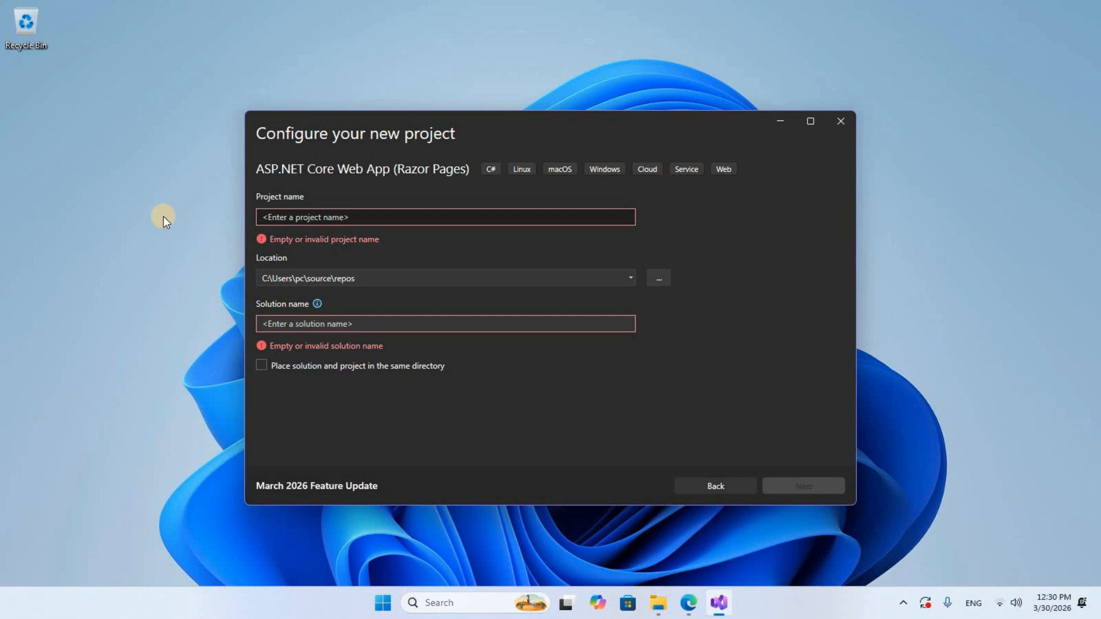
text(Charytech)
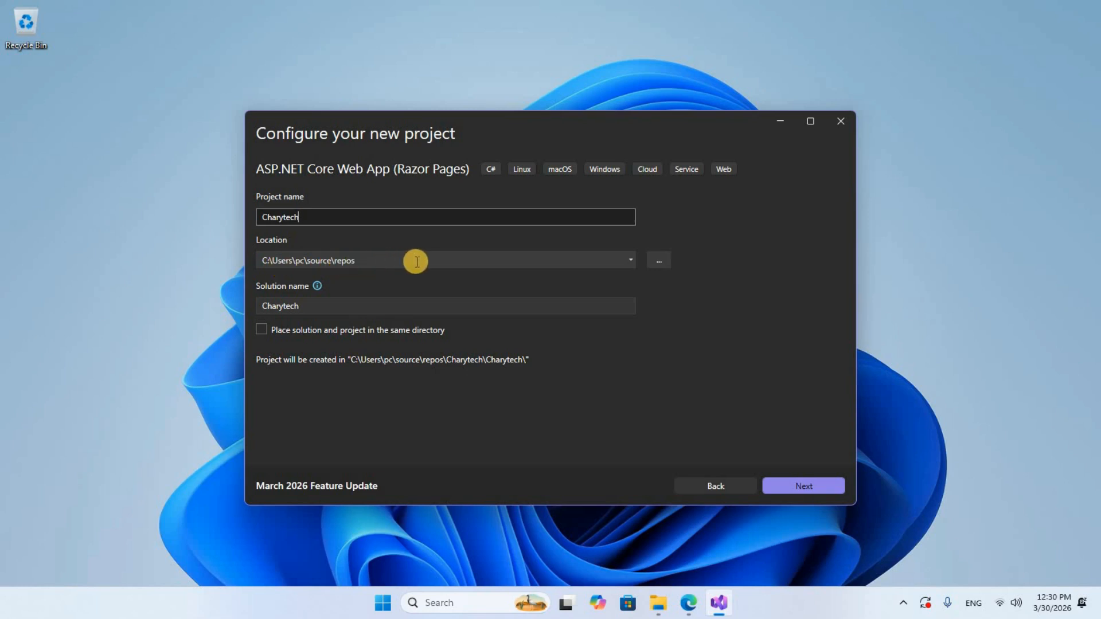
- Create the project in the default repos location with .NET 10.0 (Long Term Support), no authentication and HTTPS configured
click(657, 265)
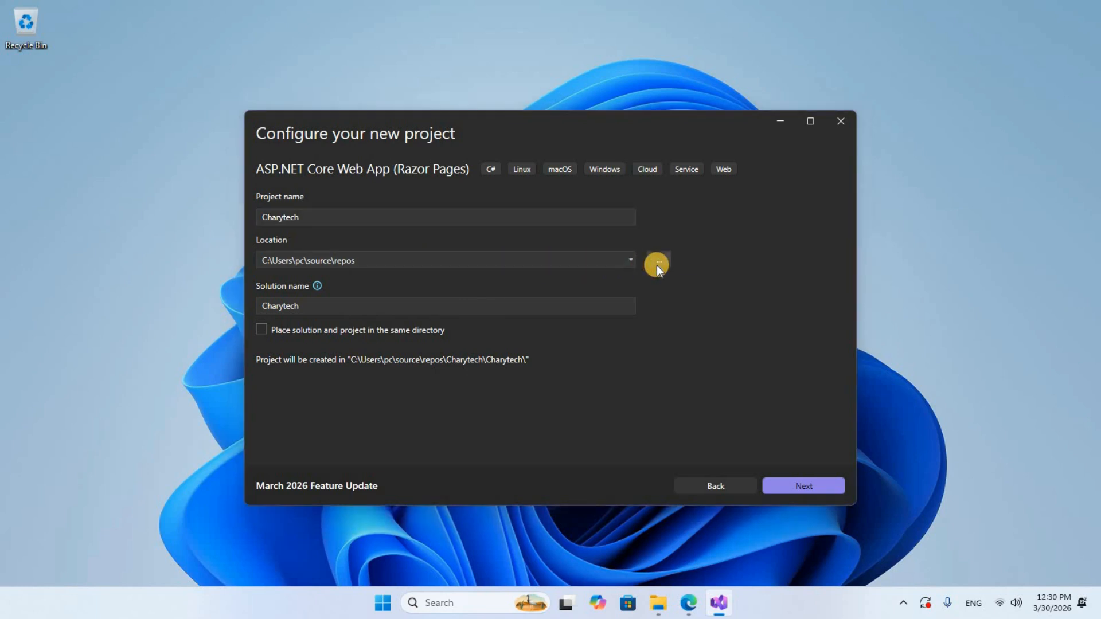
click(750, 415)
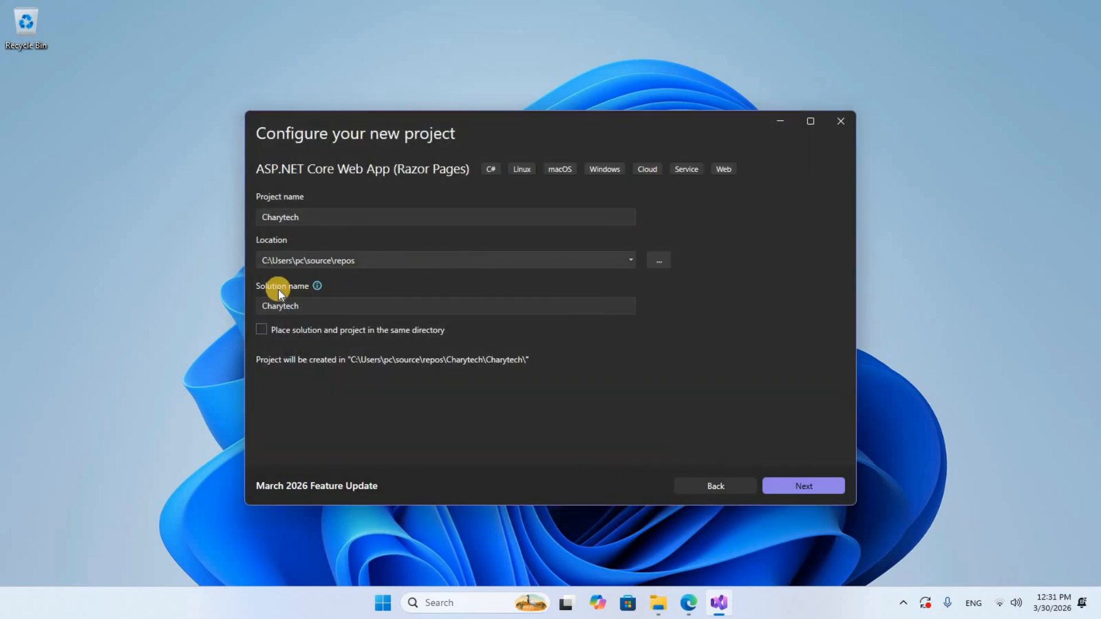
click(805, 487)
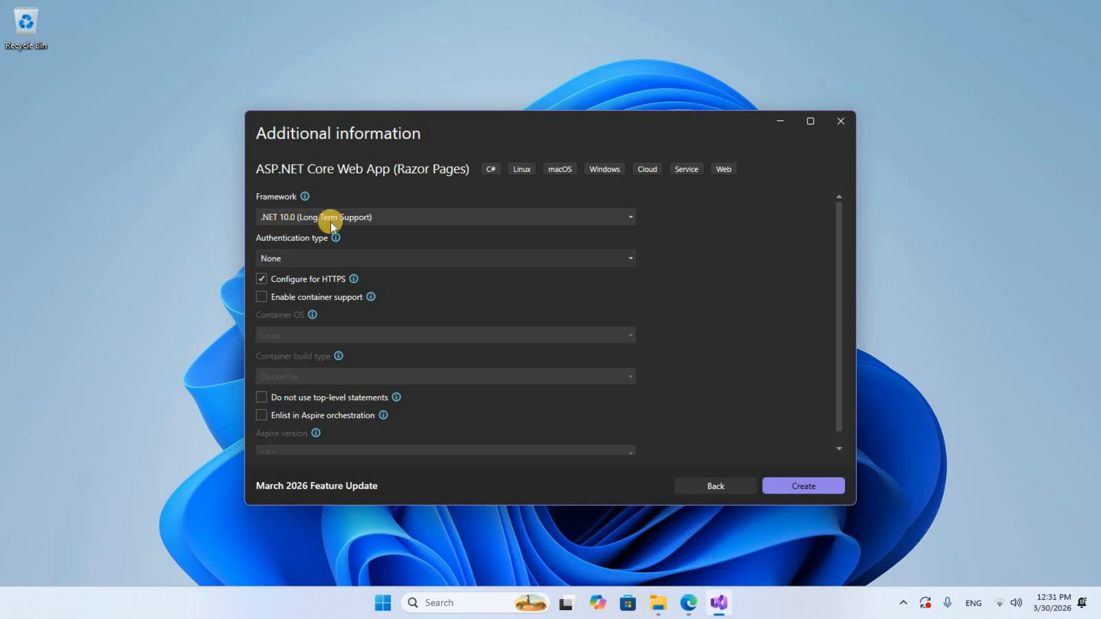
click(806, 490)
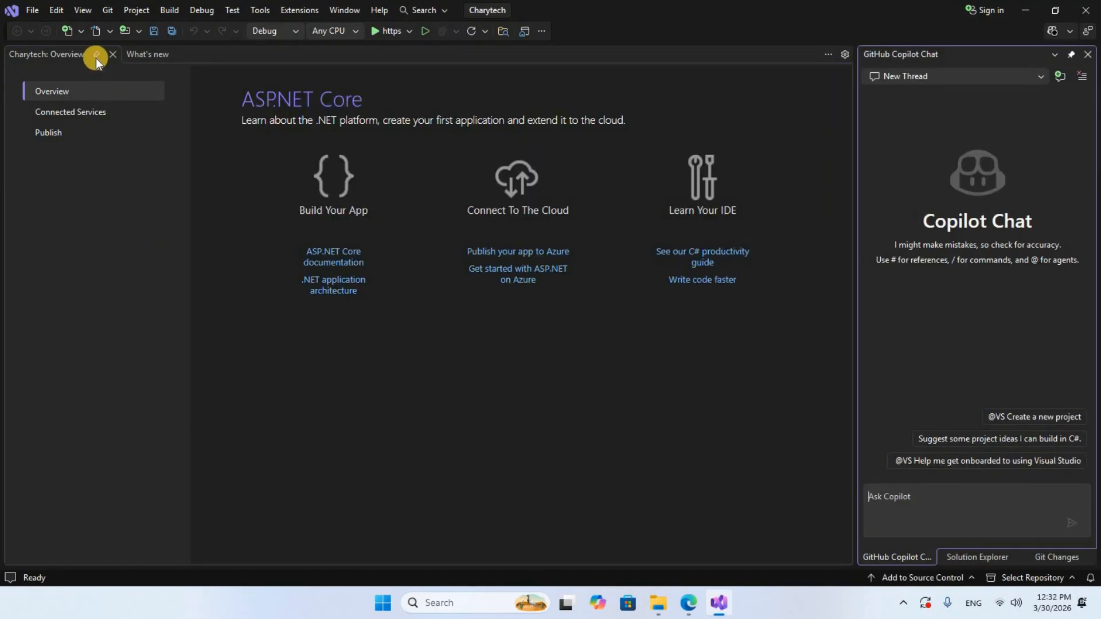
- Open Index.cshtml from the project's Pages folder in Solution Explorer and set the code editor zoom to 150 %
click(83, 10)
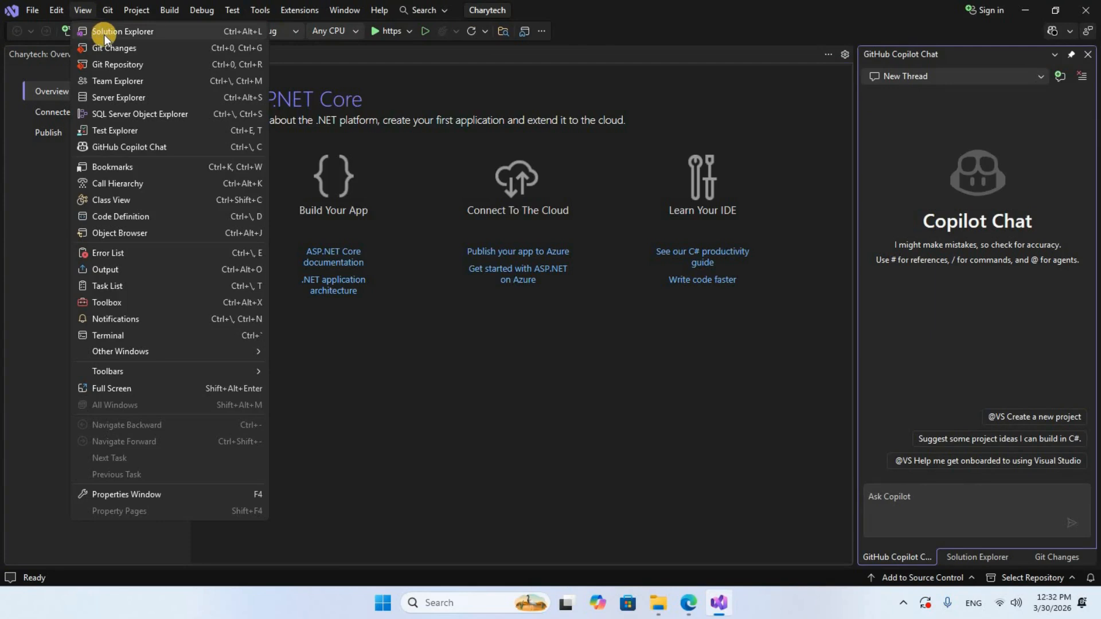
click(143, 33)
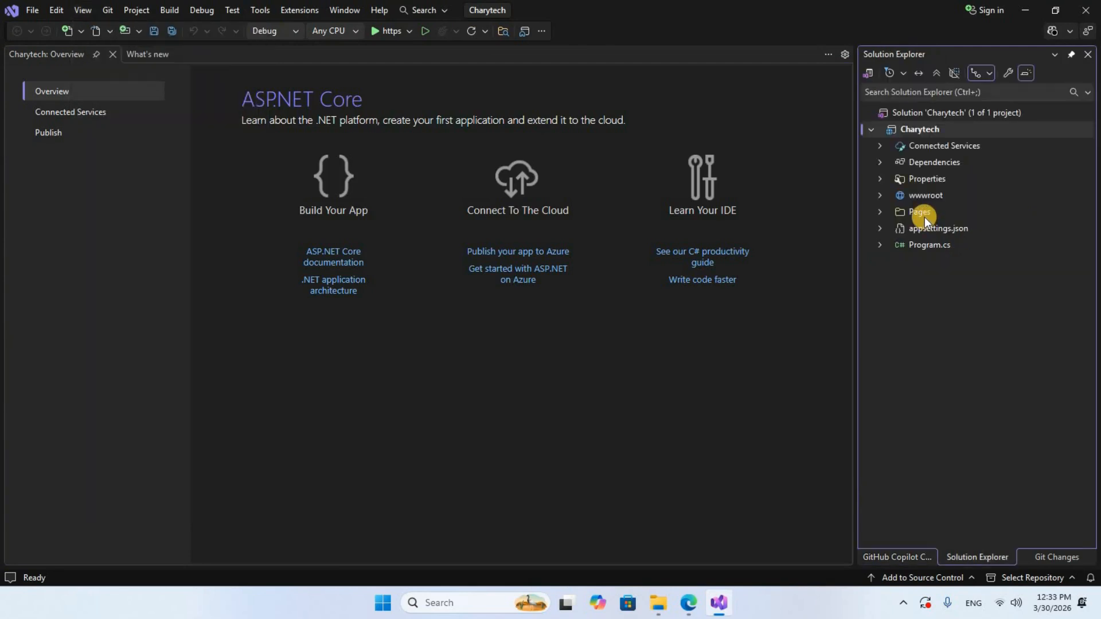
click(880, 212)
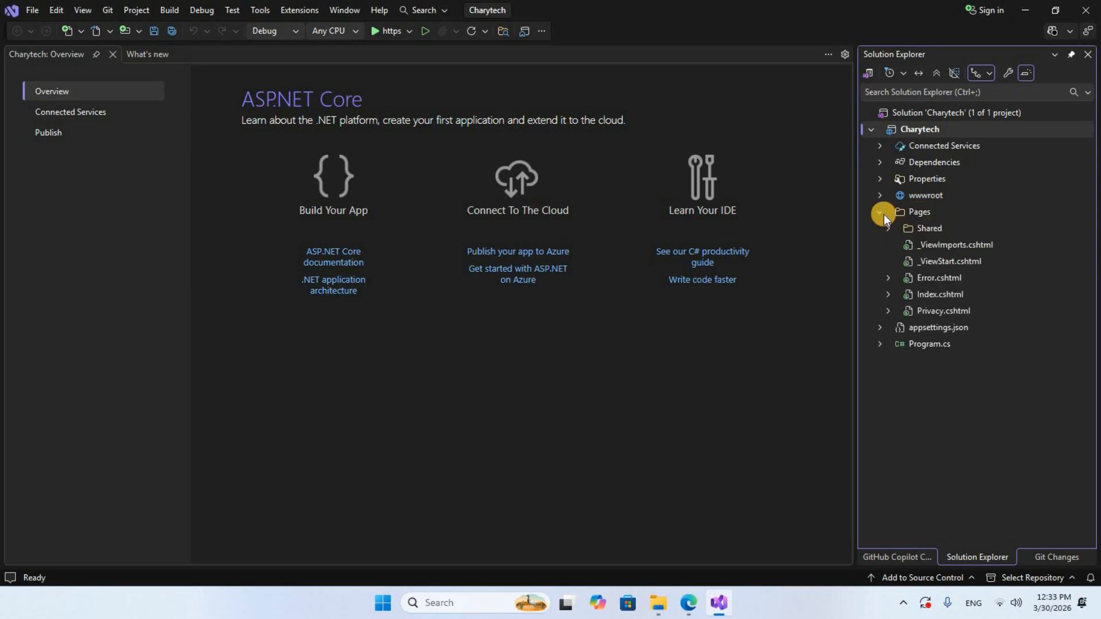
click(942, 295)
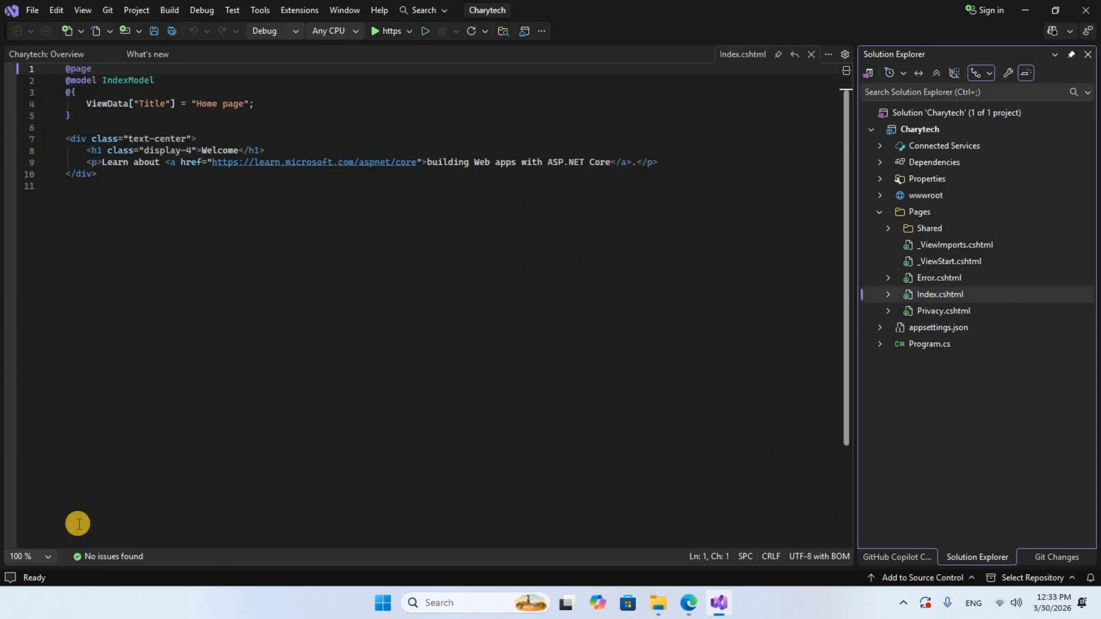
click(49, 558)
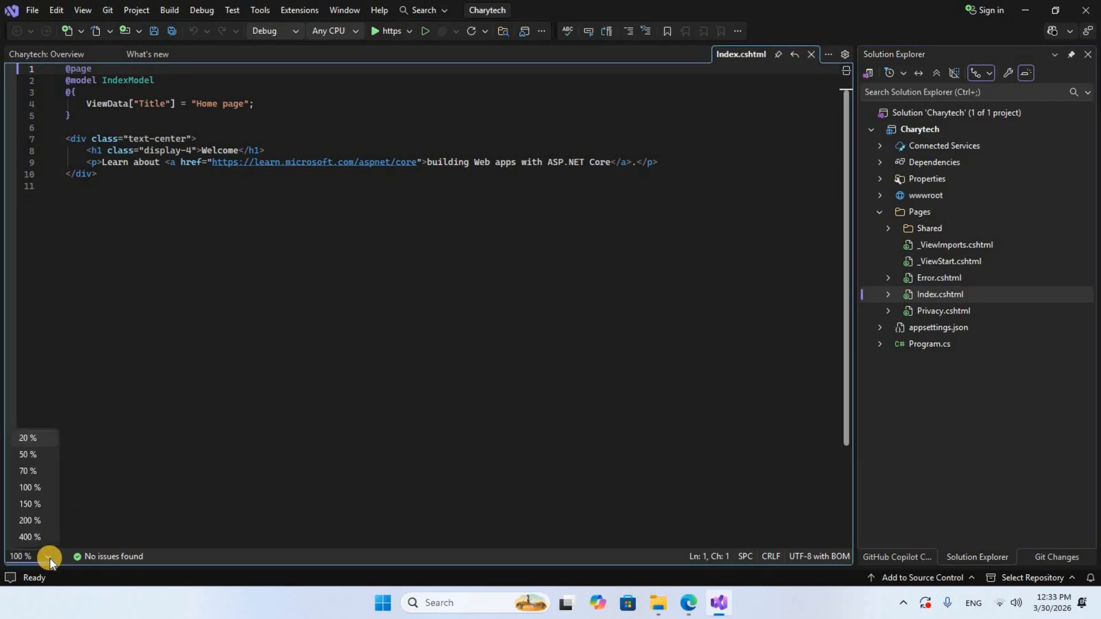
click(36, 505)
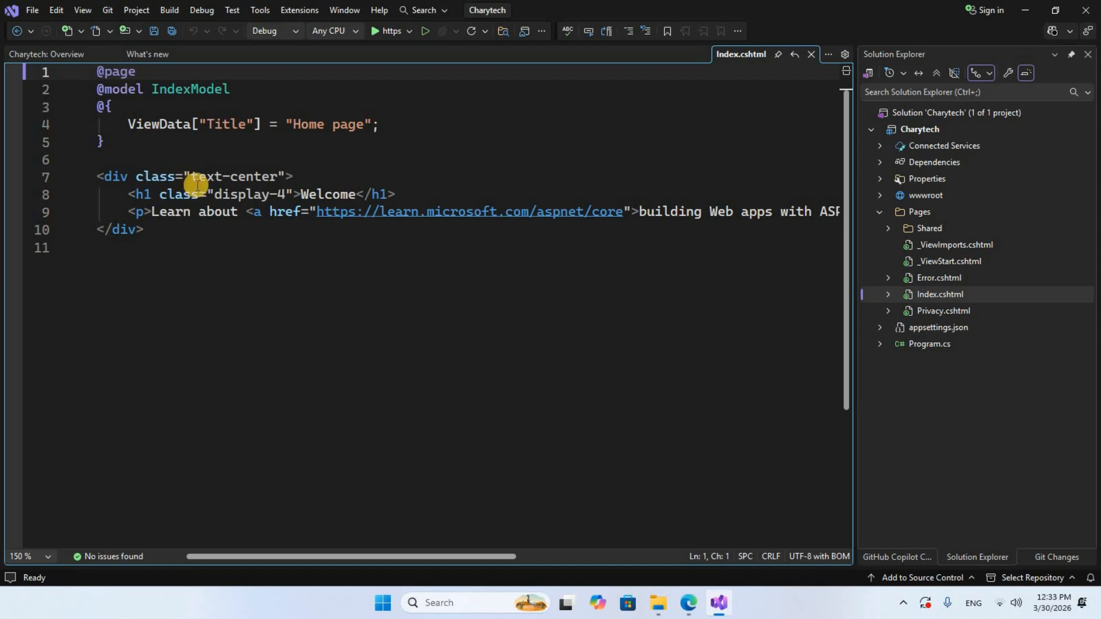
- Replace the h1 heading text in Index.cshtml with "Chary Tech info Warangal" and save the file
click(348, 193)
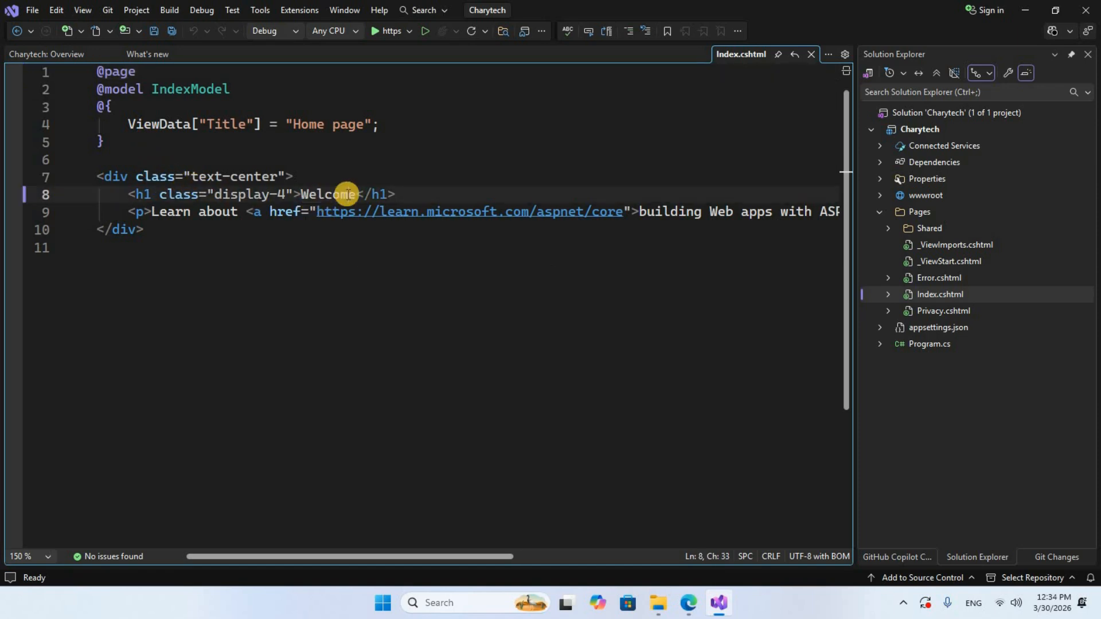
key(BackSpace)
key(BackSpace)
key(BackSpace)
key(BackSpace)
key(BackSpace)
key(BackSpace)
key(Delete)
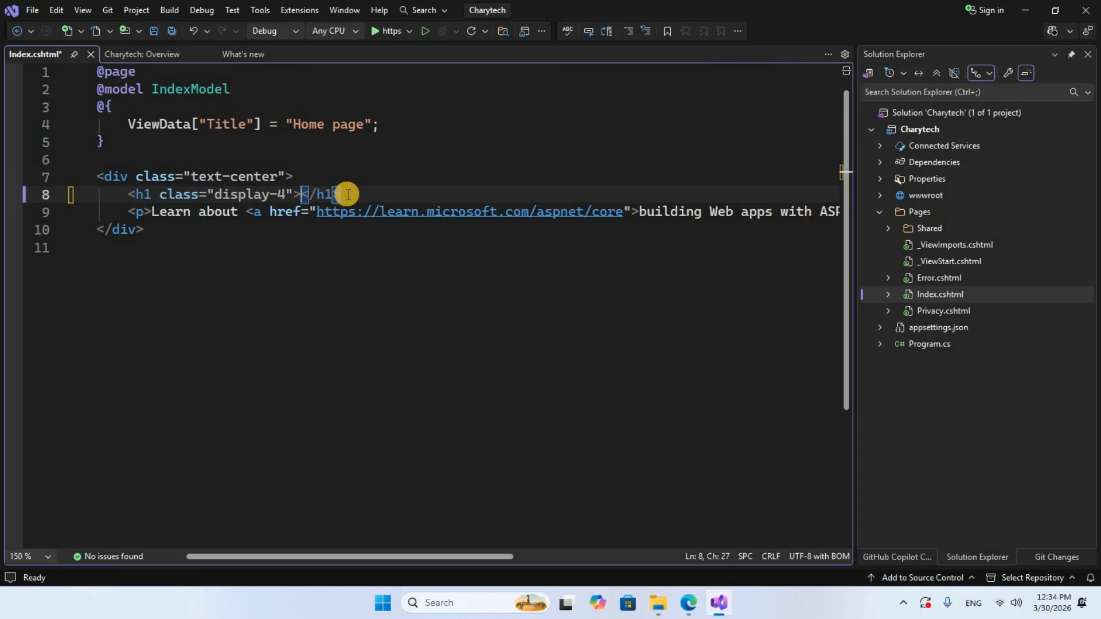
text(Chary Tech info Warangal)
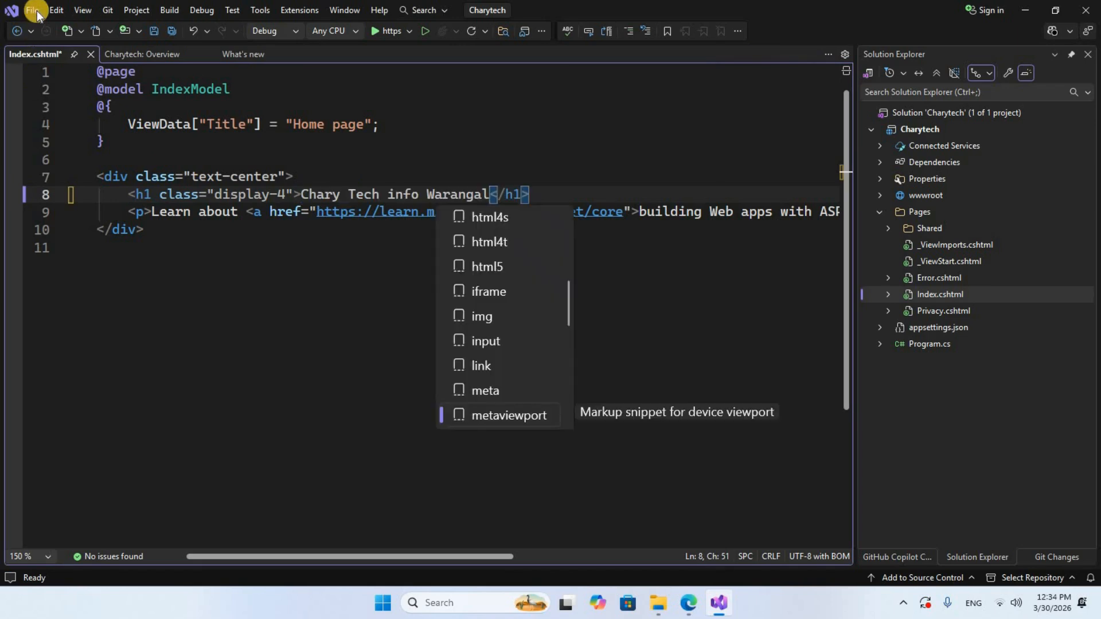
click(33, 10)
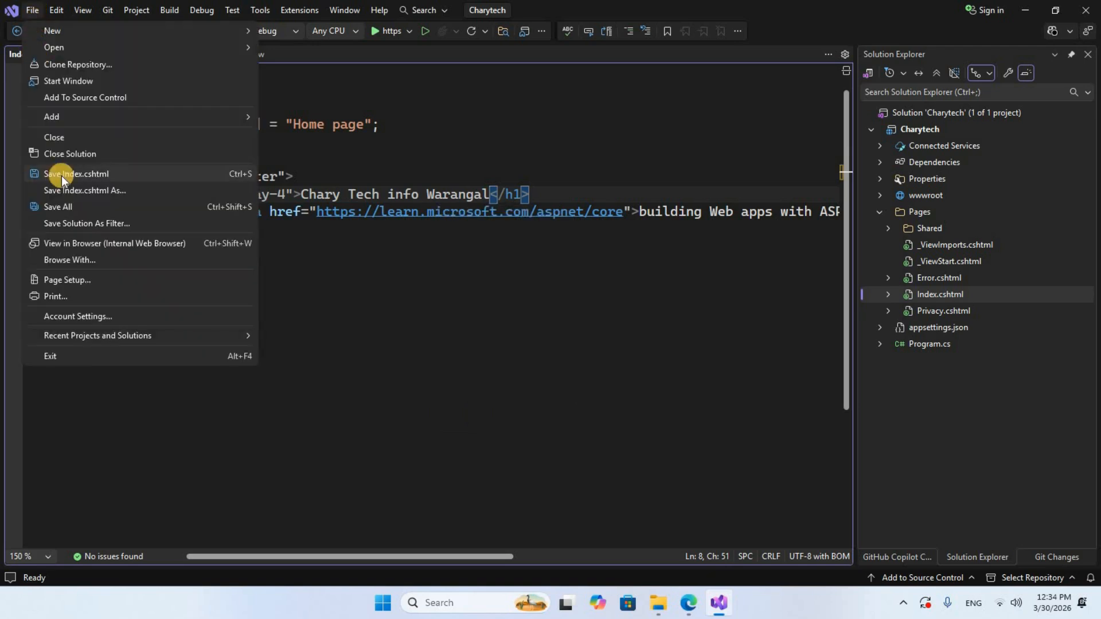
click(104, 176)
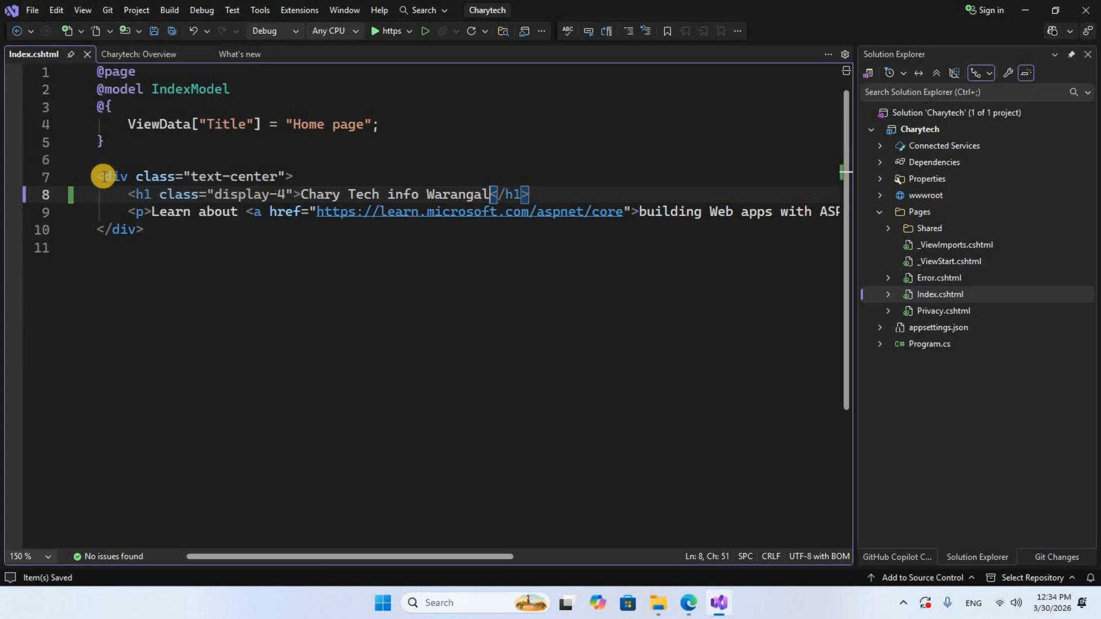
- Run the web app in Debug configuration with the https profile and maximize the browser window with its home page
click(381, 32)
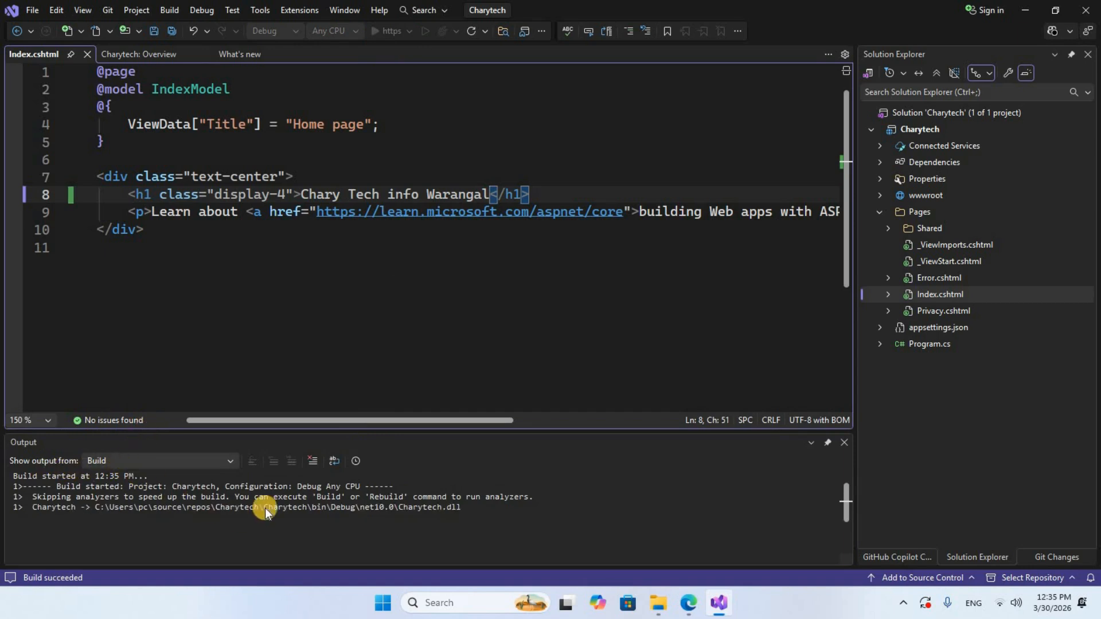
click(645, 423)
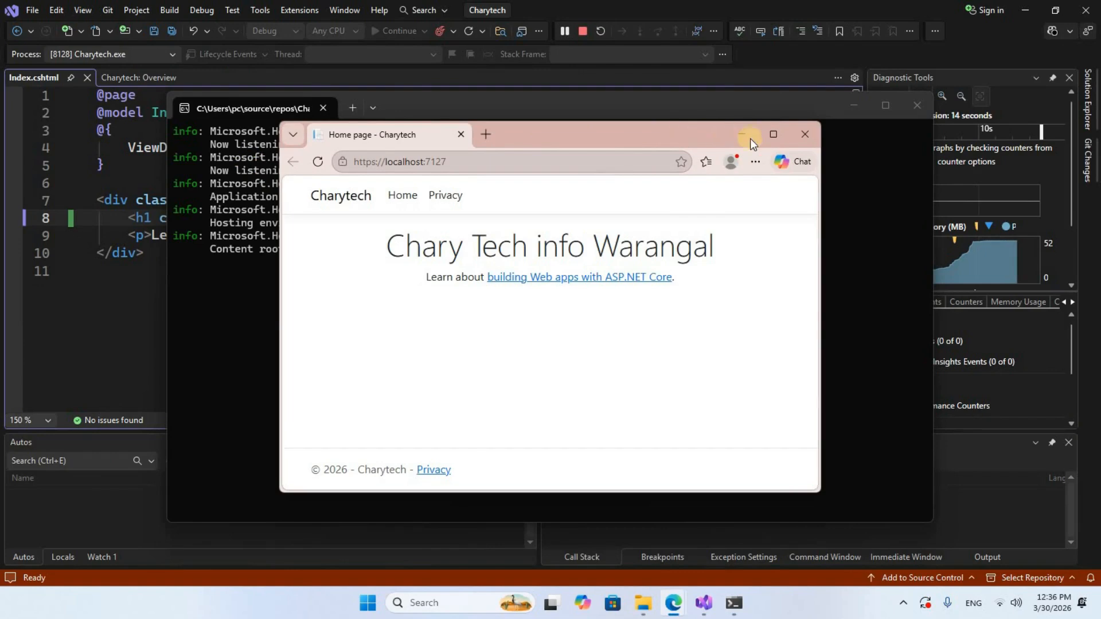
click(775, 134)
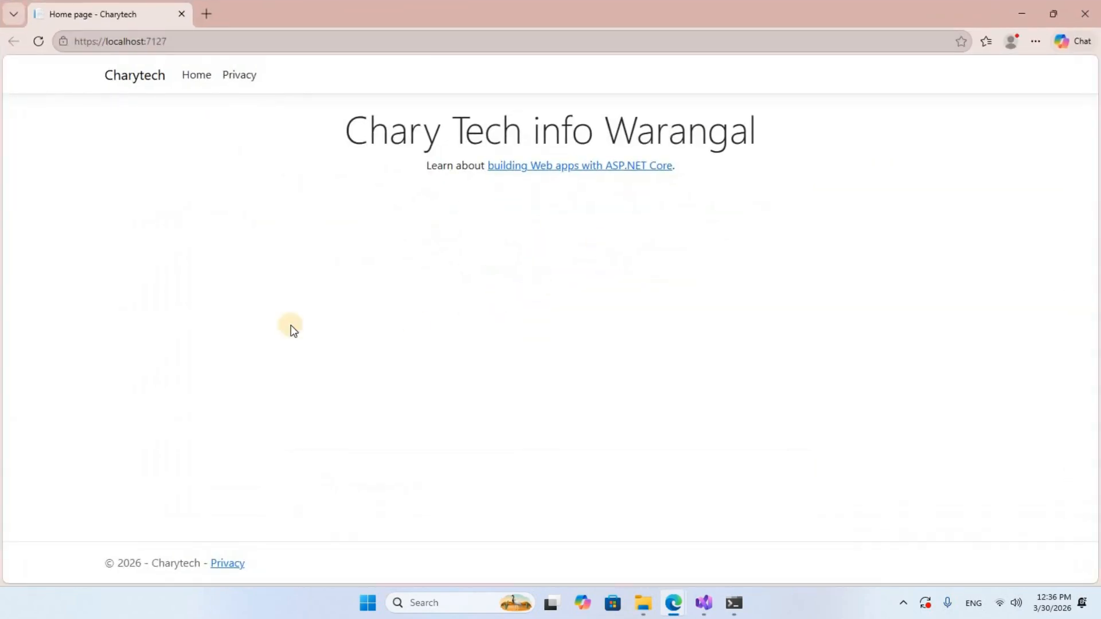